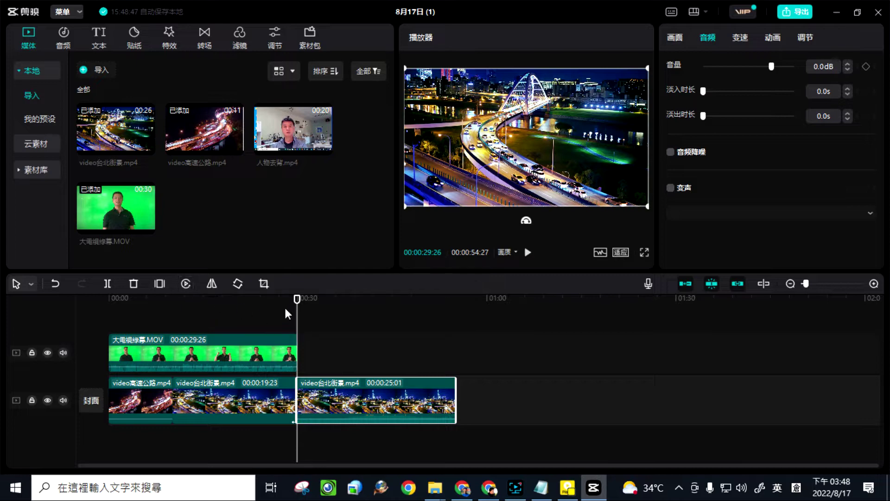
Step: Crop the last video台北街景.mp4 clip to the area around the bridge and play back the result
left_click(262, 283)
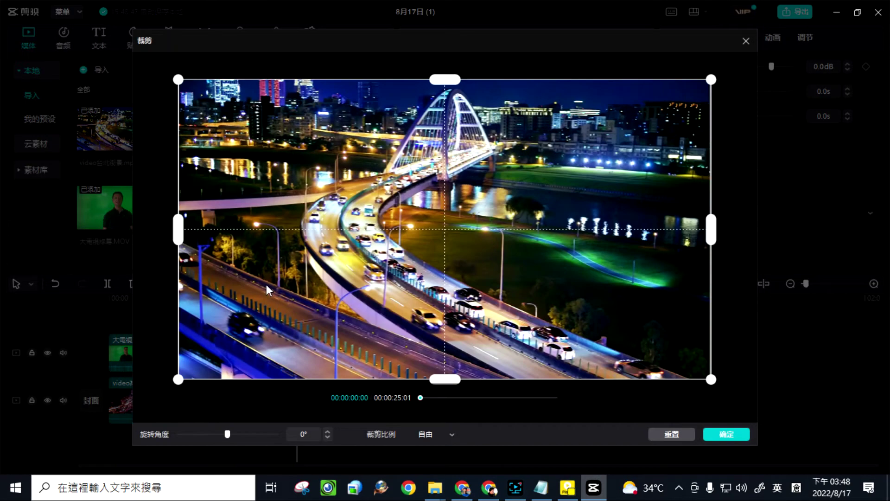
left_click_drag(709, 377, 464, 233)
left_click_drag(345, 167, 484, 172)
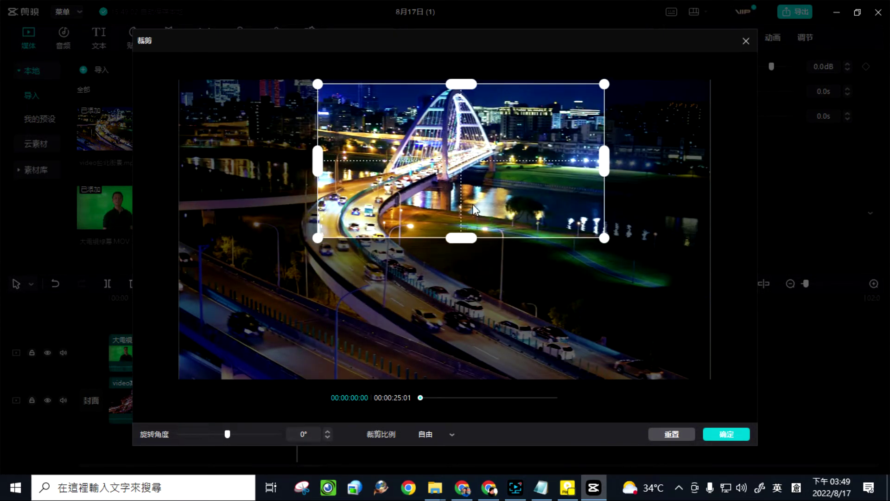
left_click_drag(472, 204, 461, 197)
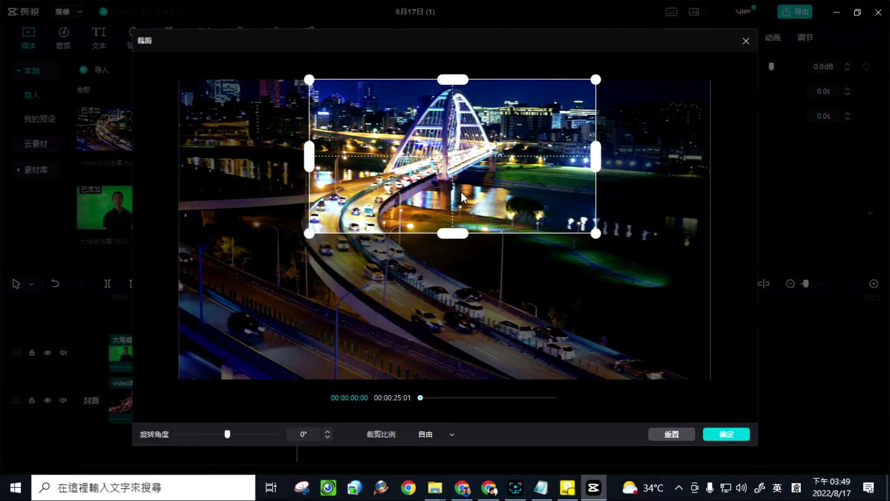
left_click(730, 438)
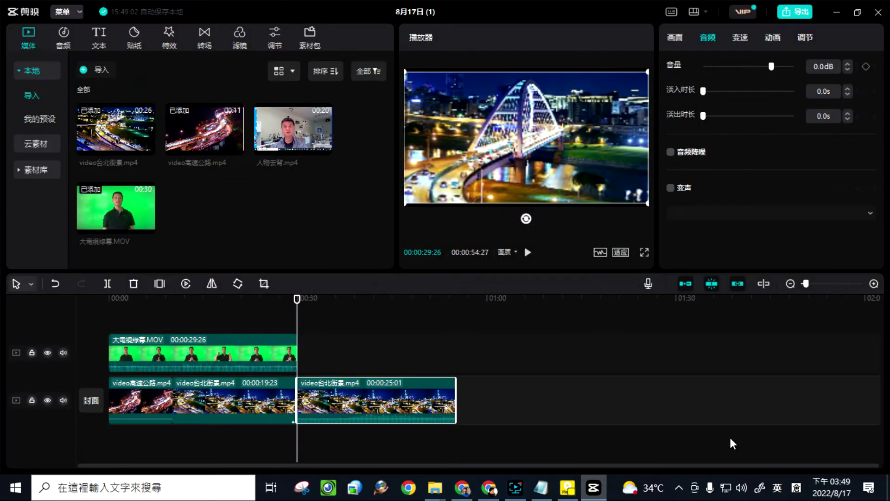
left_click(527, 252)
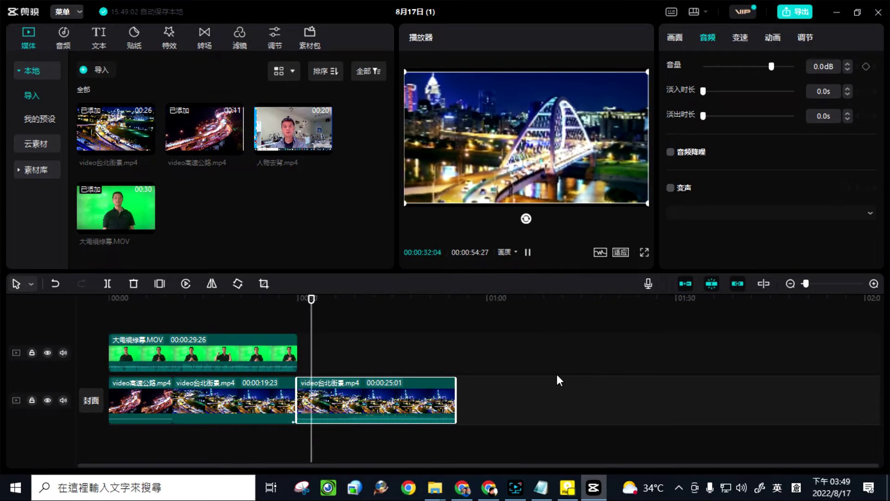
left_click(527, 253)
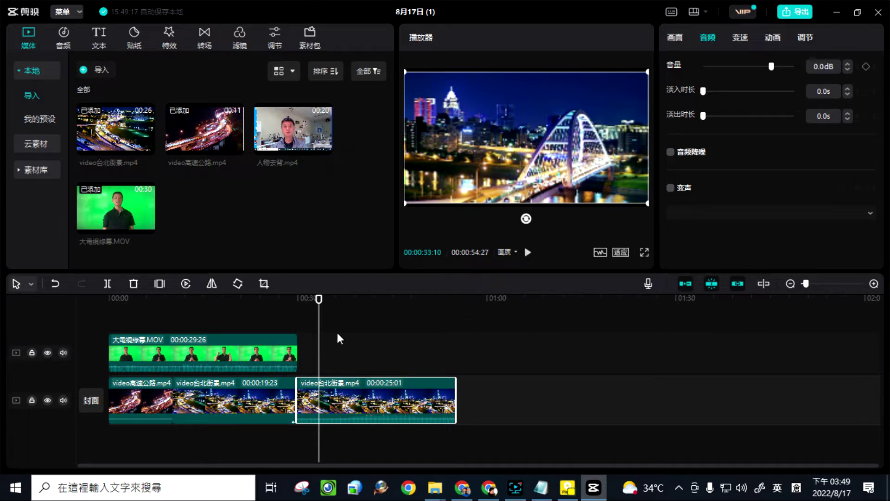
Step: Import video日月潭.mp4, insert it on the main track before the last video台北街景.mp4 clip, and preview its opening from the timeline
left_click(96, 71)
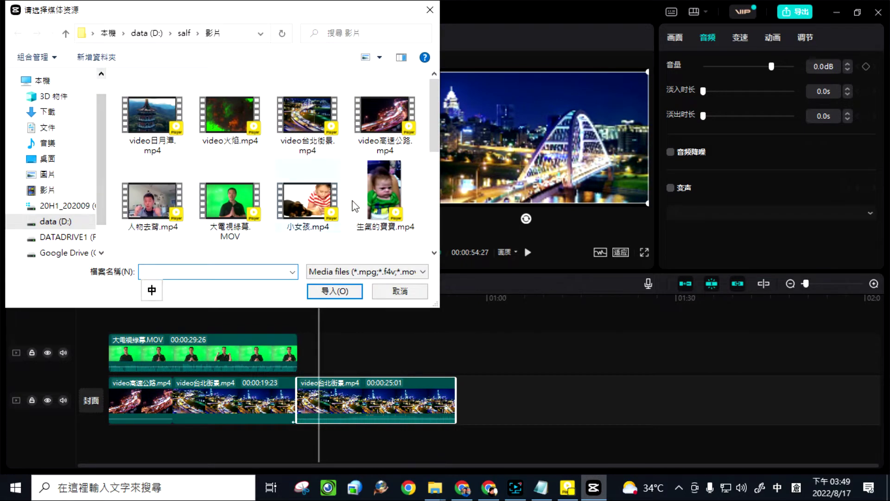
left_click(174, 133)
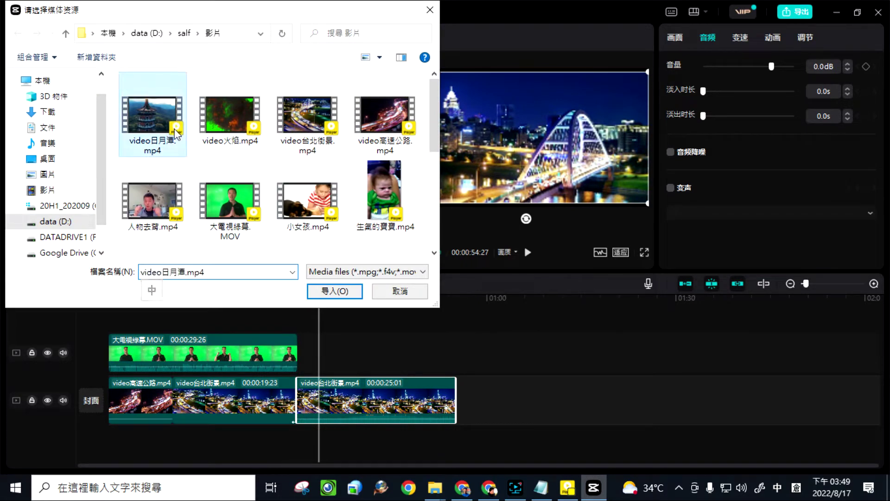
left_click(334, 292)
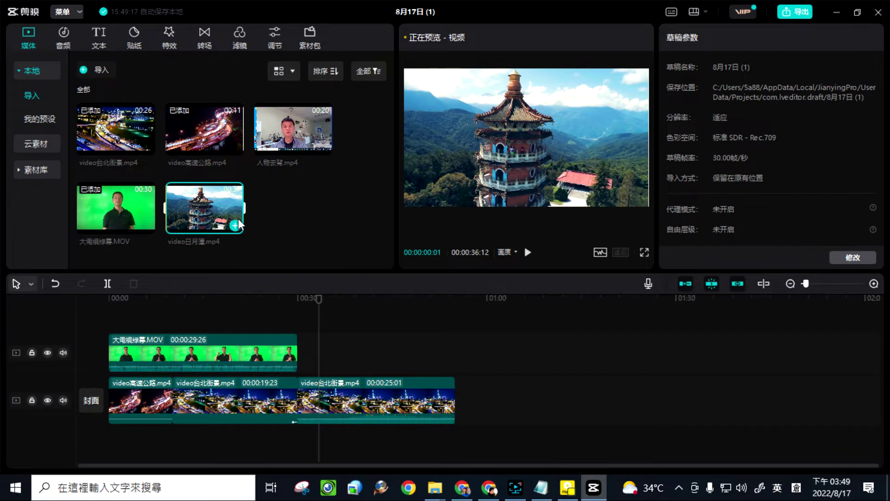
left_click(235, 225)
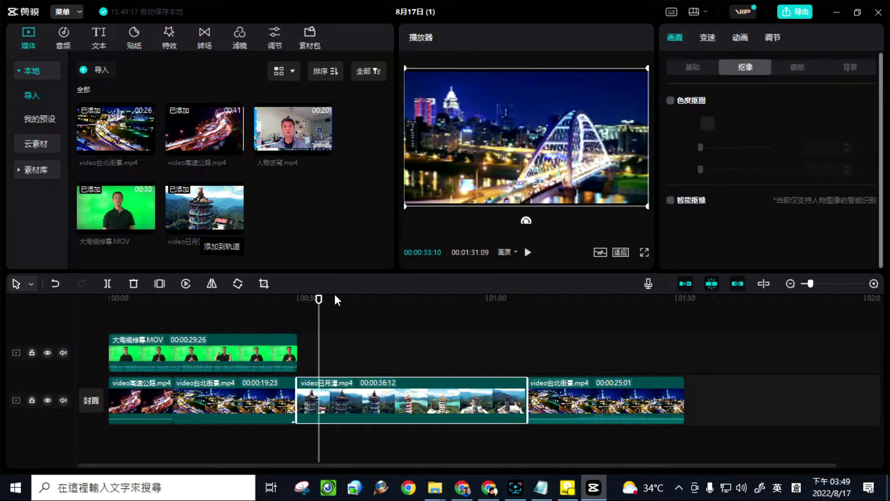
left_click(527, 253)
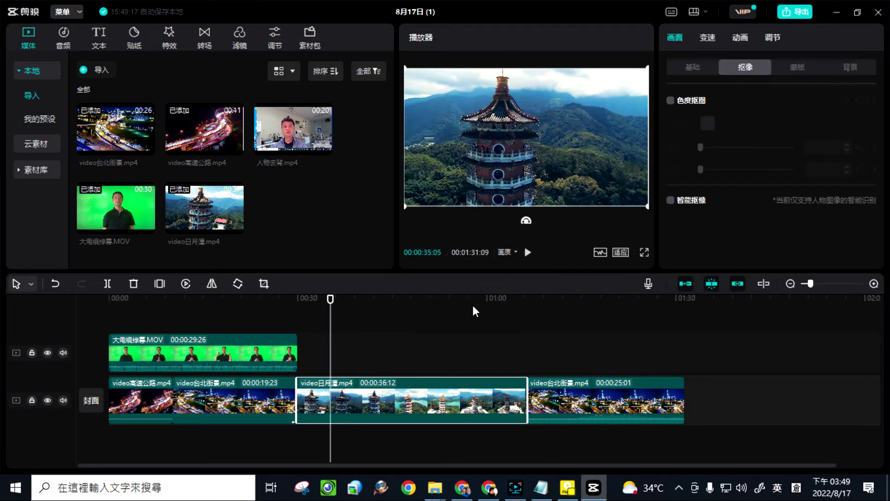
left_click_drag(334, 307, 297, 309)
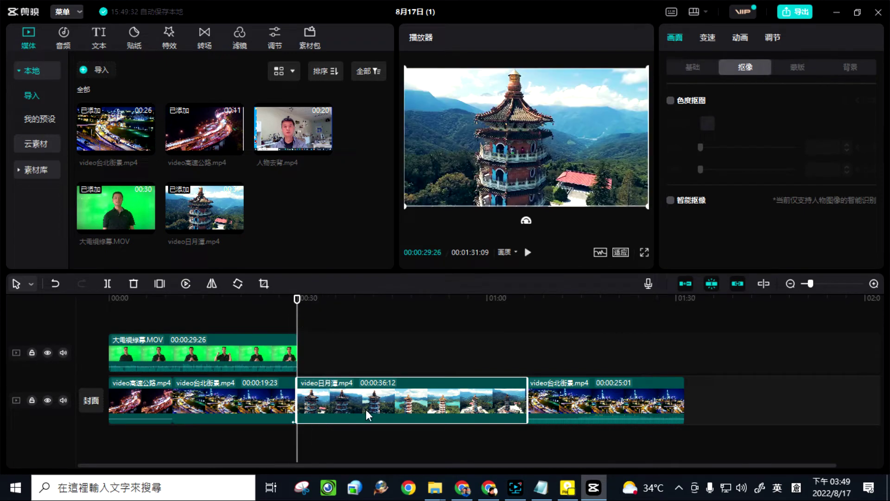
Step: Reverse the video日月潭.mp4 clip and play back the reversed footage
left_click(185, 282)
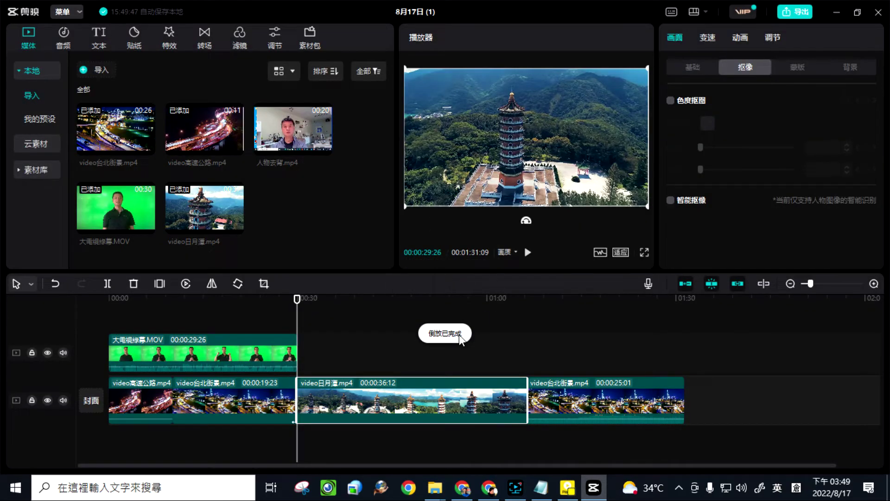
left_click(528, 253)
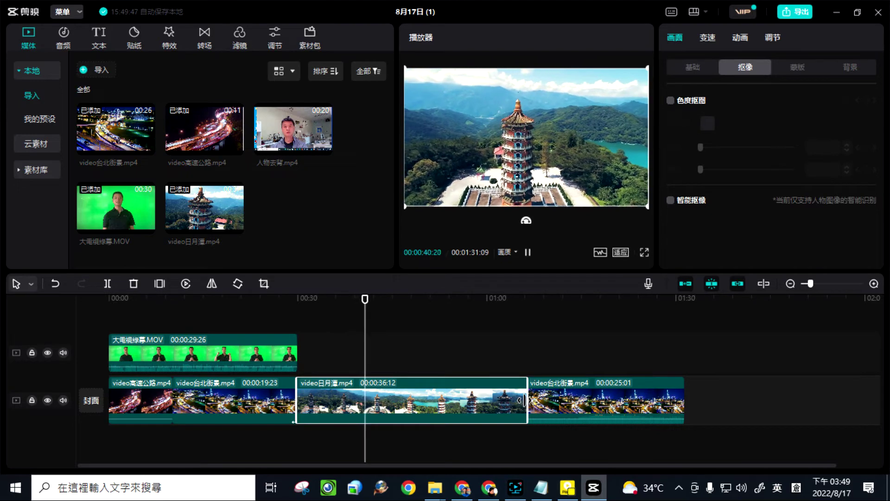
left_click(527, 251)
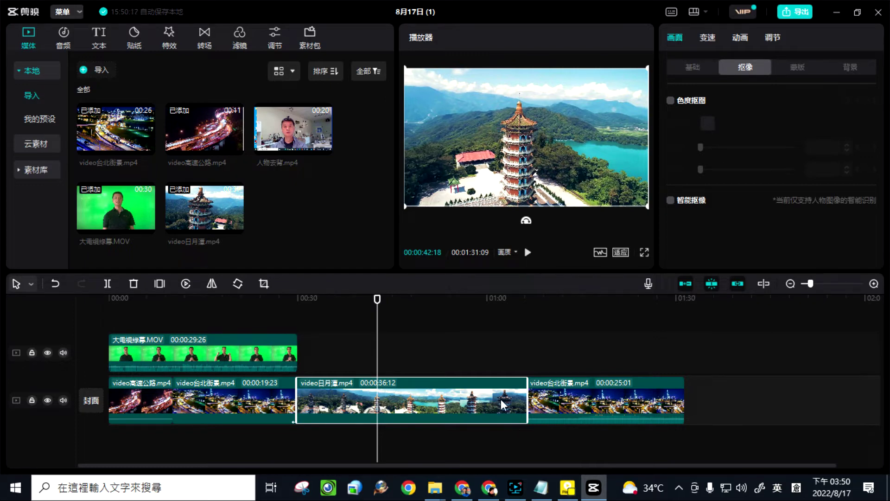
Step: Delete the video日月潭.mp4 clip and the last video台北街景.mp4 clip from the main track
left_click(586, 403)
left_click(366, 379)
key("Delete")
left_click(414, 400)
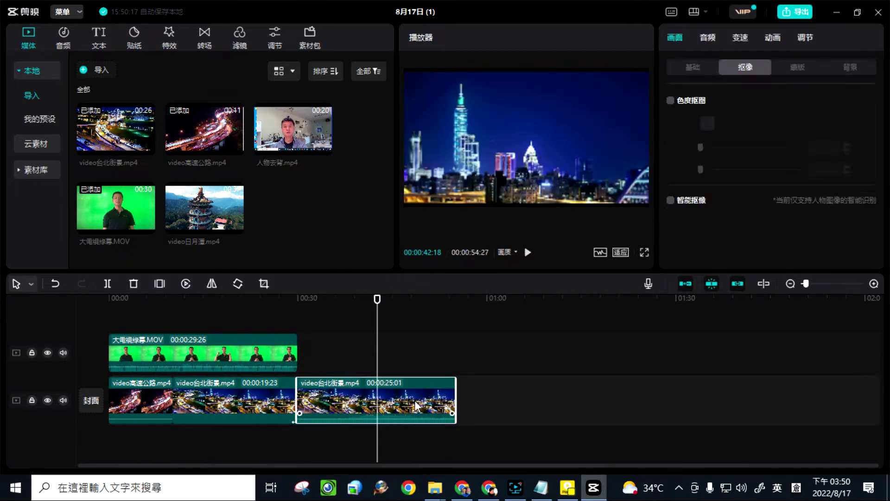
key("Delete")
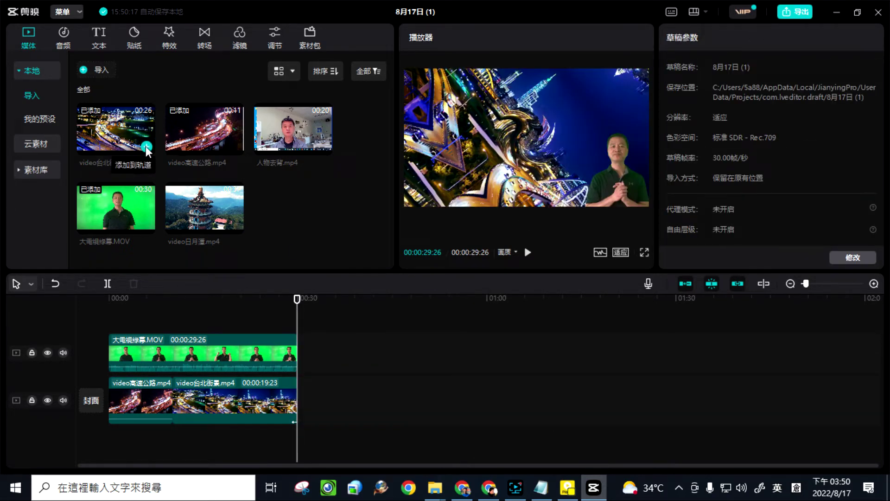
Step: Append video高速公路.mp4 to the end of the main track and insert a freeze frame at 00:00:31:21
left_click(235, 146)
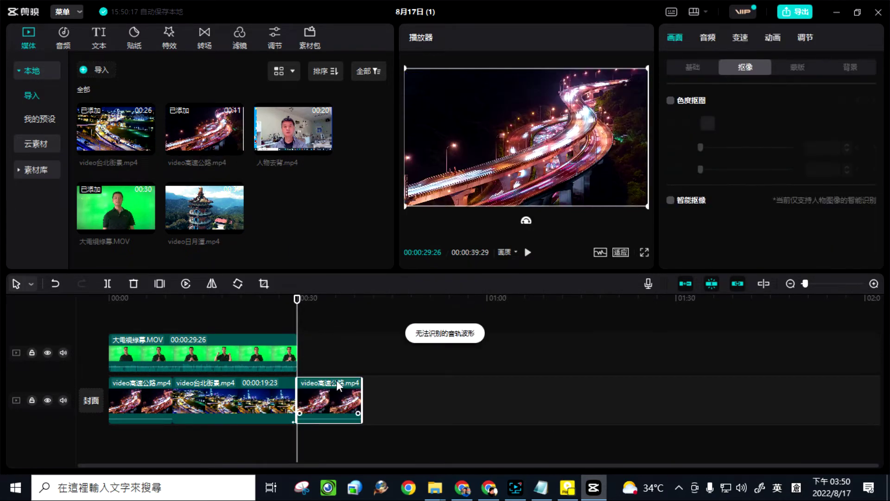
left_click(528, 253)
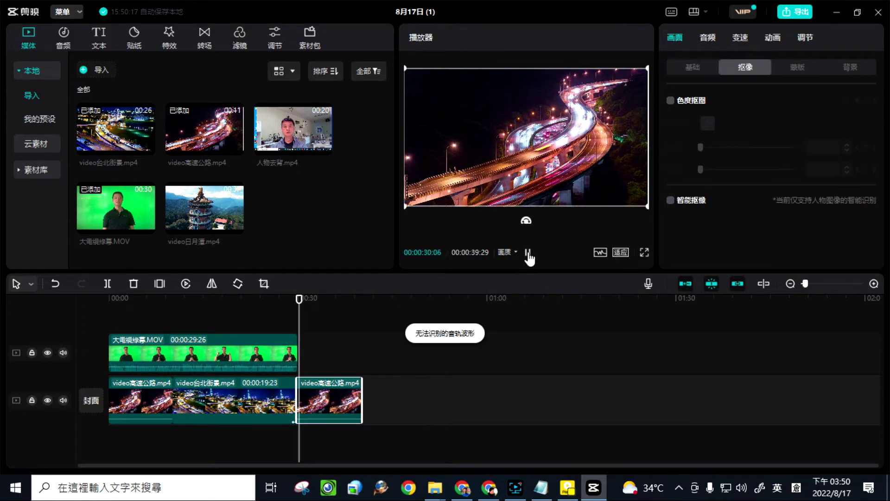
left_click(528, 253)
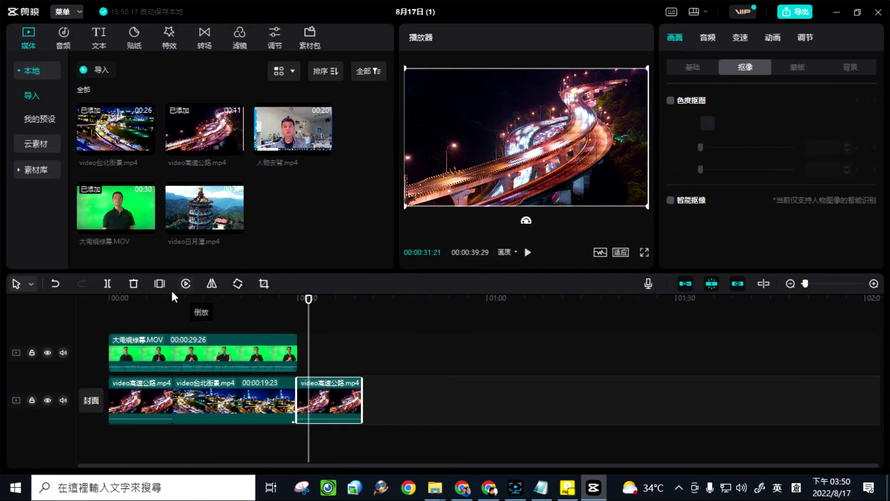
left_click(159, 284)
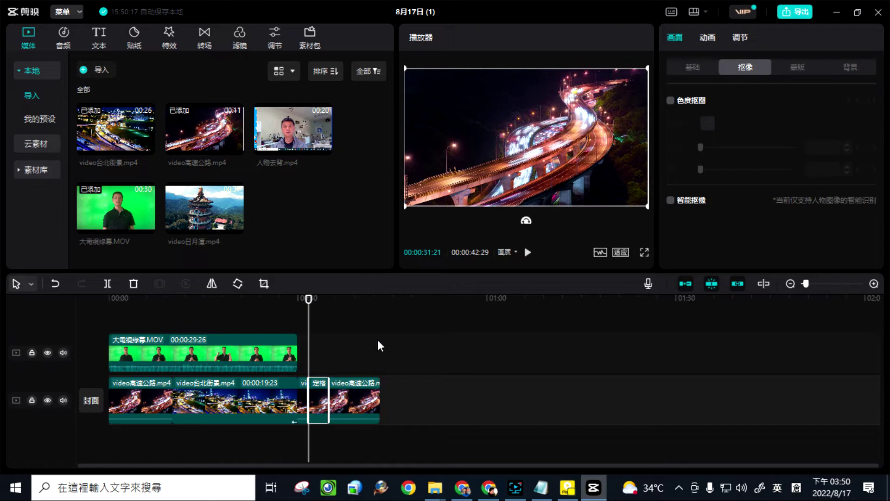
Step: Play back the appended highway clip from its start through the freeze frame
left_click(529, 252)
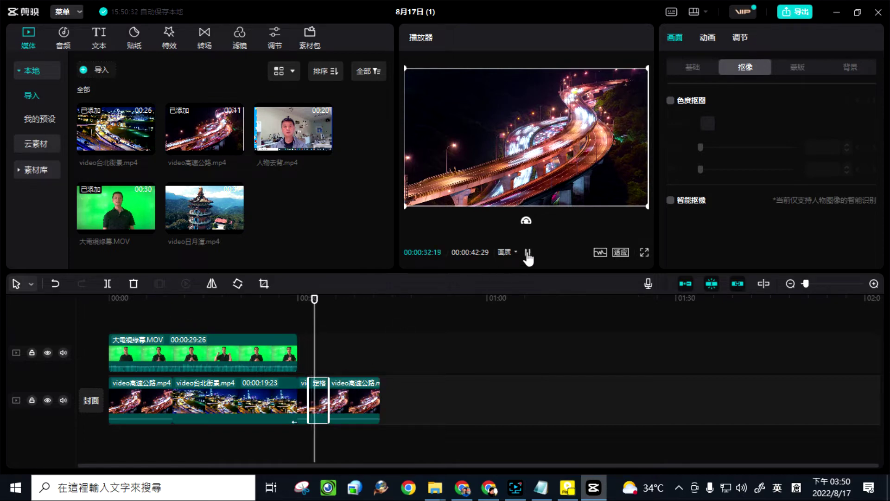
left_click(529, 253)
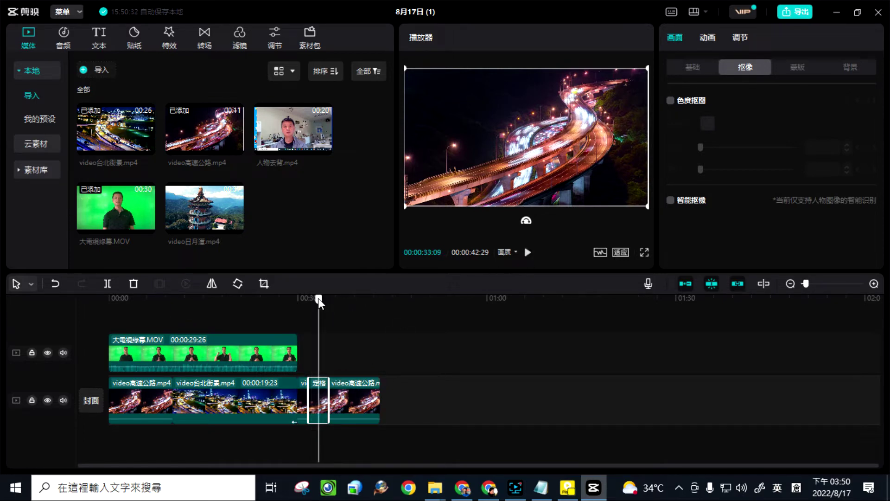
left_click_drag(318, 298, 297, 300)
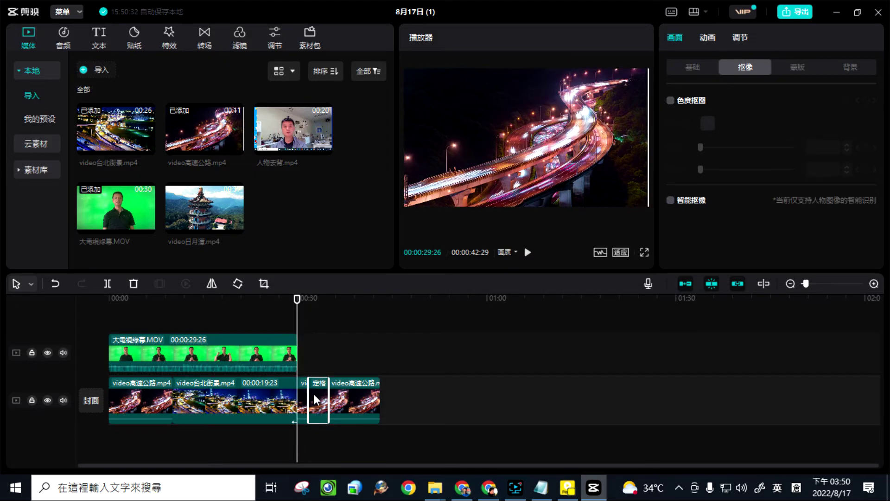
left_click(528, 253)
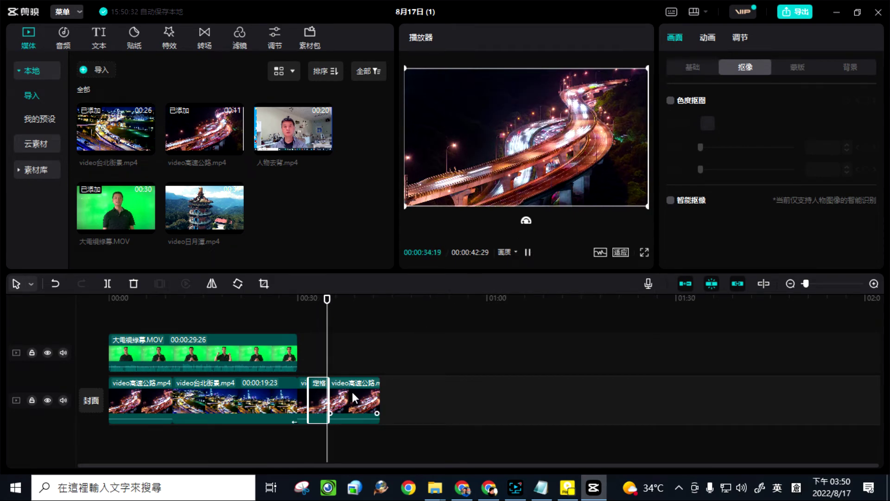
left_click(528, 252)
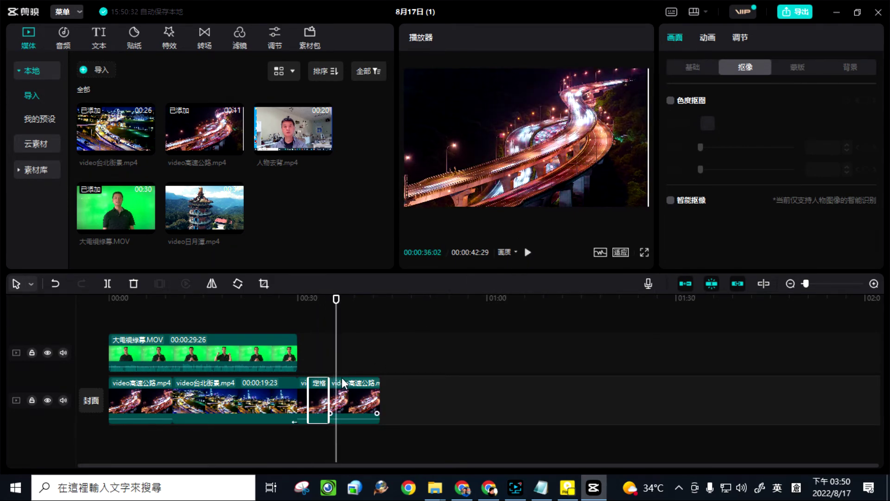
Step: Add a text with the orange-red 花字 style at the start of the freeze frame, 00:00:31:21
left_click_drag(339, 307, 307, 306)
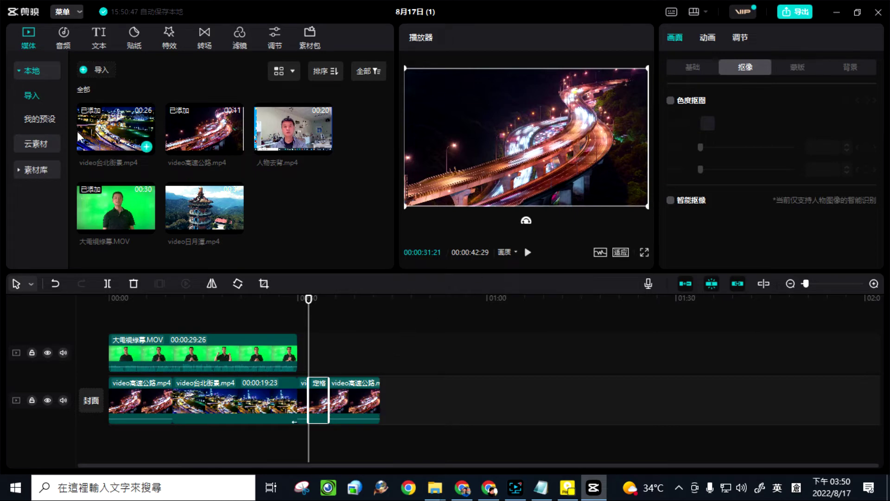
left_click(101, 39)
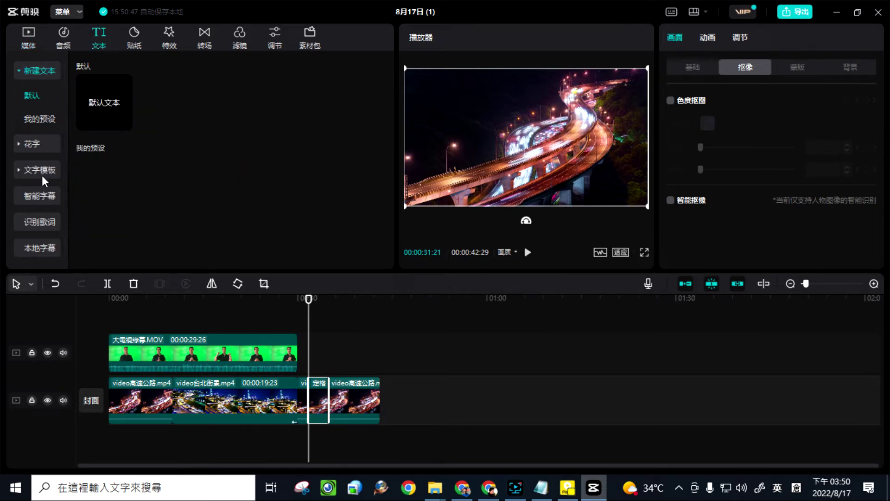
left_click(27, 145)
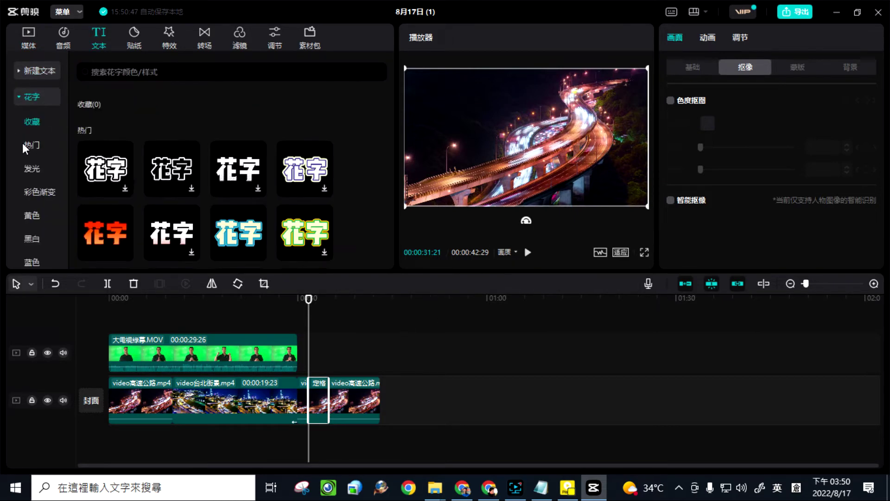
left_click(125, 252)
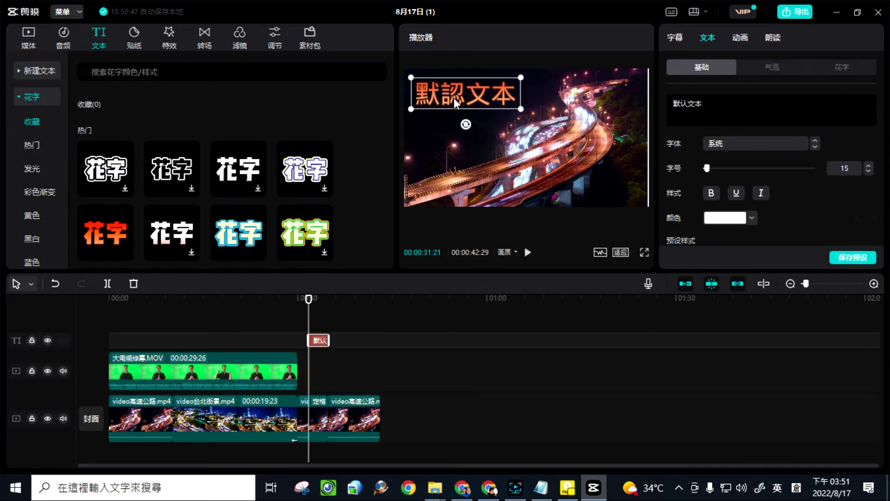
double_click(454, 99)
left_click(443, 134)
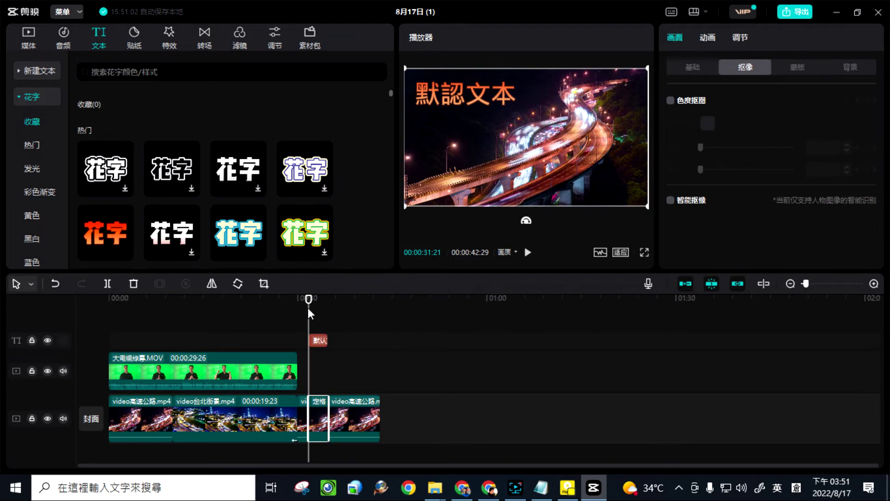
Step: Align the end of the text clip with the freeze frame and play the section from the appended highway clip's start
left_click(326, 341)
mouse_move(331, 341)
left_mouse_down()
mouse_move(348, 342)
mouse_move(329, 342)
left_mouse_up()
left_click_drag(309, 299, 299, 302)
left_click(528, 252)
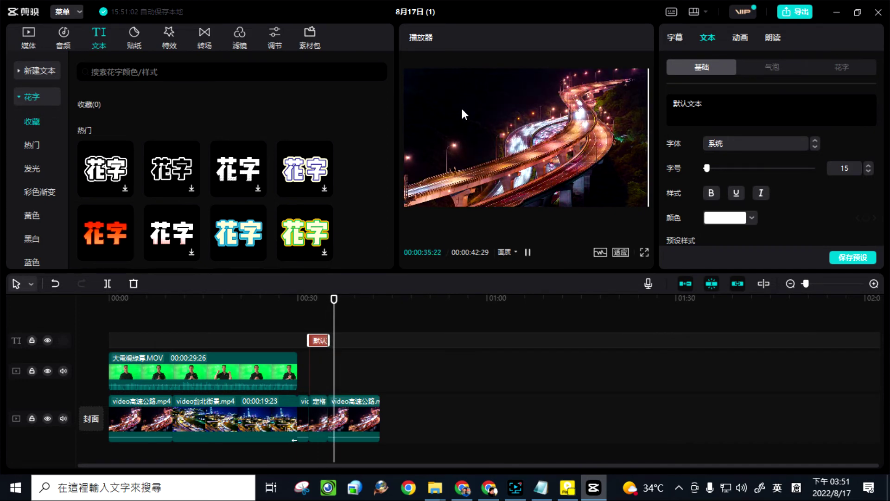
left_click(528, 252)
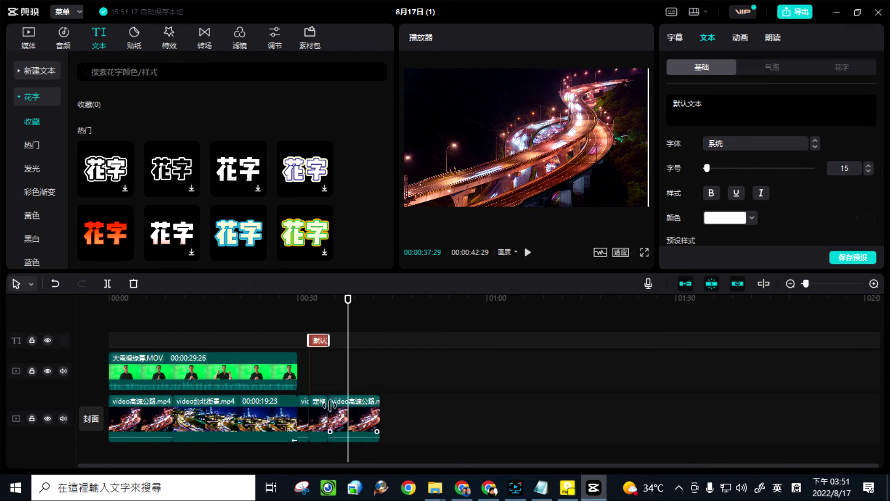
Step: Mirror the highway clip after the freeze frame, repeating the flip until its original orientation is restored
left_click(355, 418)
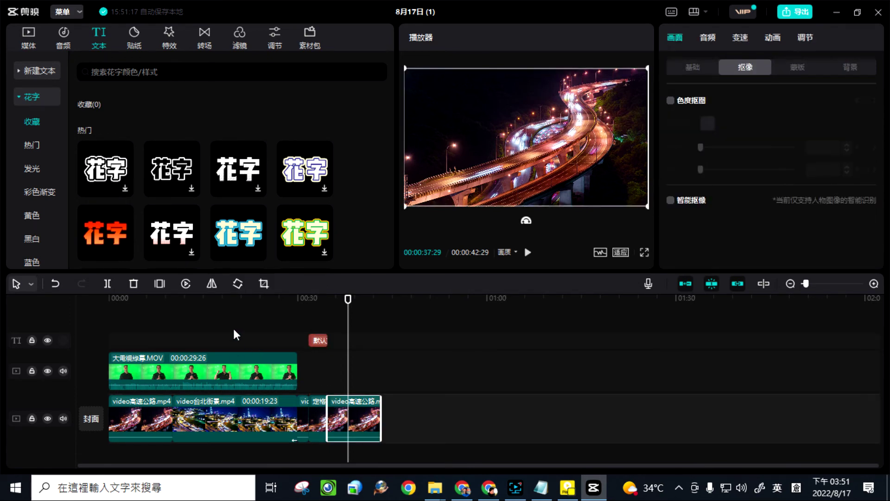
left_click(207, 284)
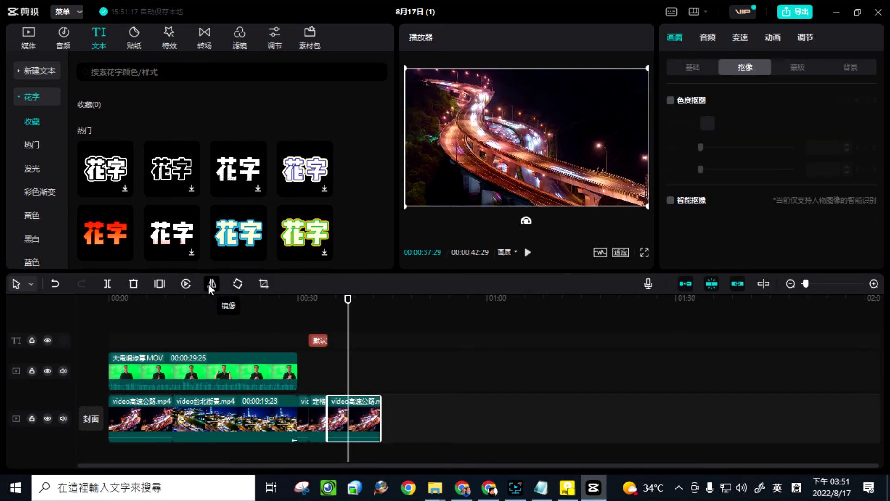
left_click(208, 284)
left_click(211, 283)
left_click(208, 284)
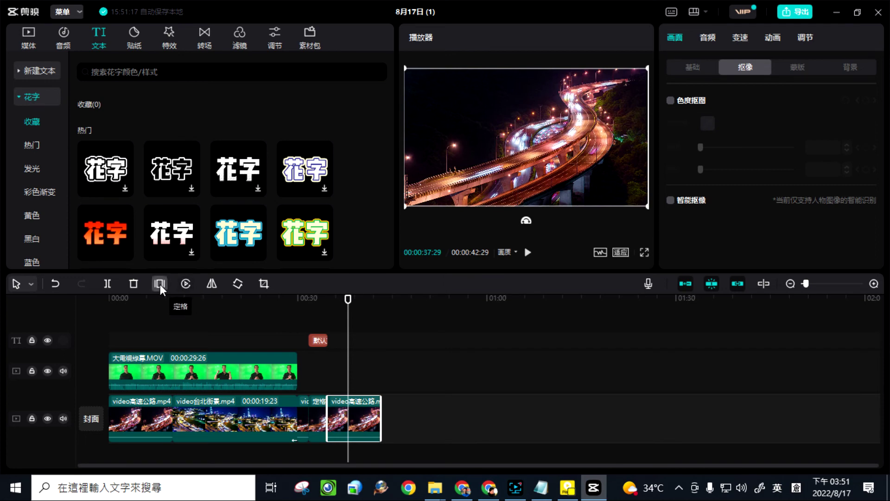
Step: Rotate the highway clip after the freeze frame in 90° increments through a full 360°
left_click(241, 285)
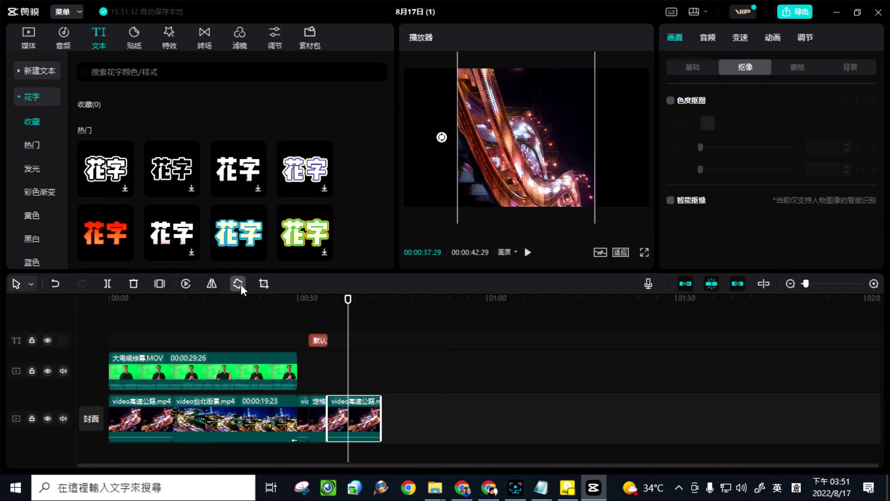
left_click(241, 285)
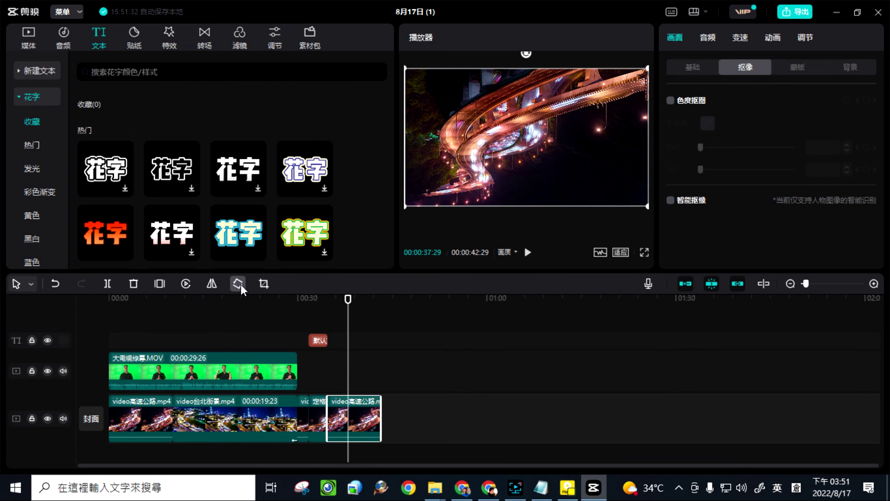
left_click(241, 284)
left_click(241, 285)
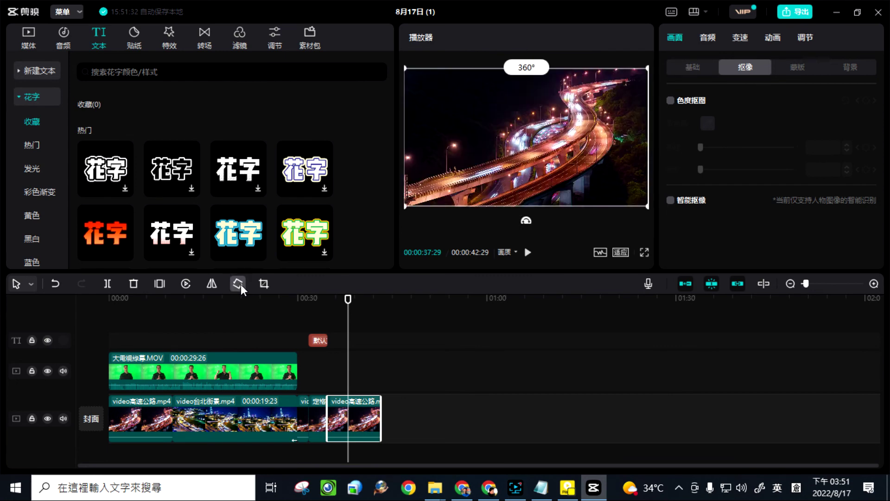